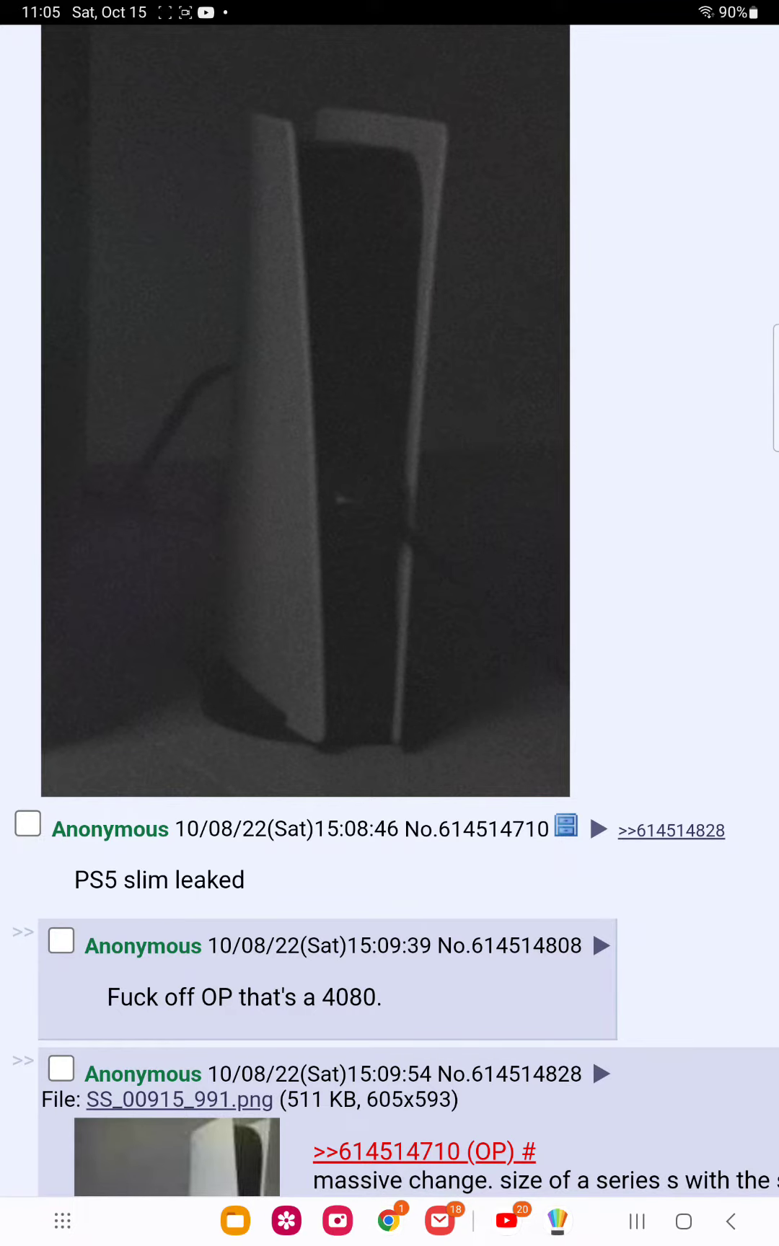
drag(614, 500, 705, 281)
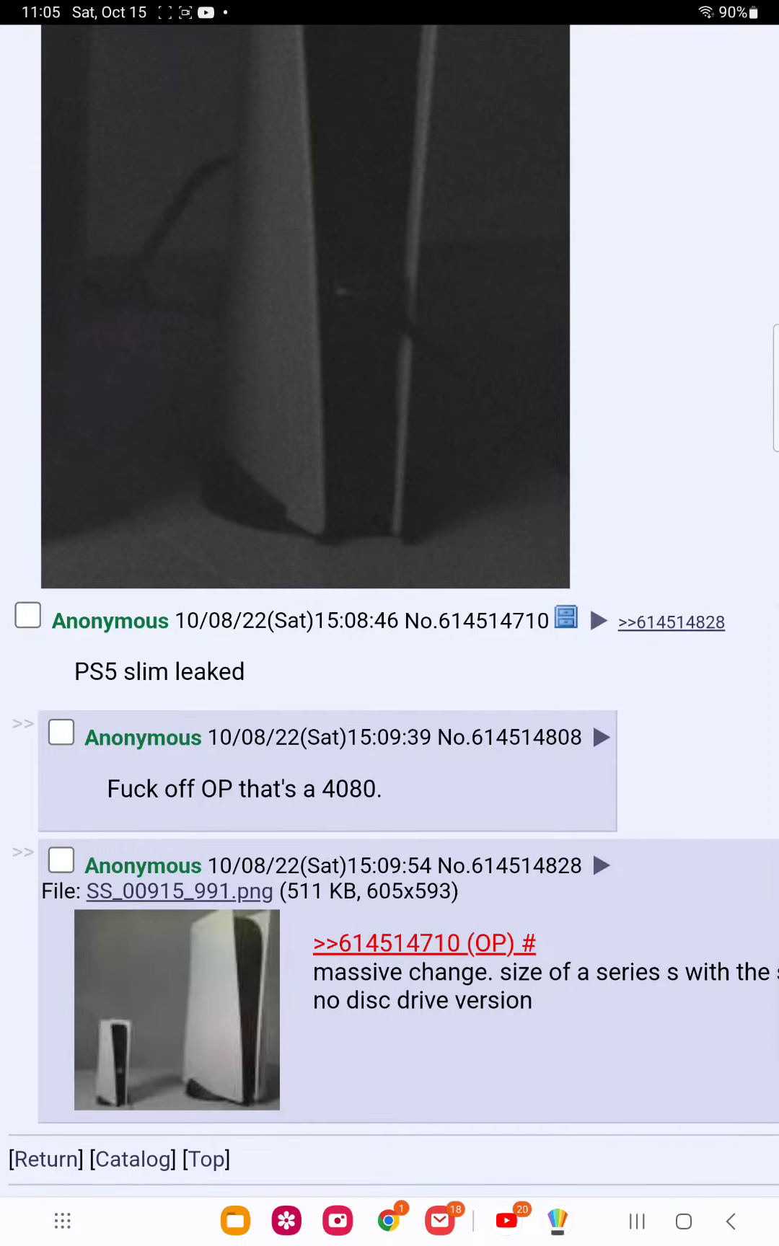
Step: Expand the SS_00915_991.png two-console photo in reply No.614514828 to full size
click(177, 1010)
drag(696, 1072, 696, 363)
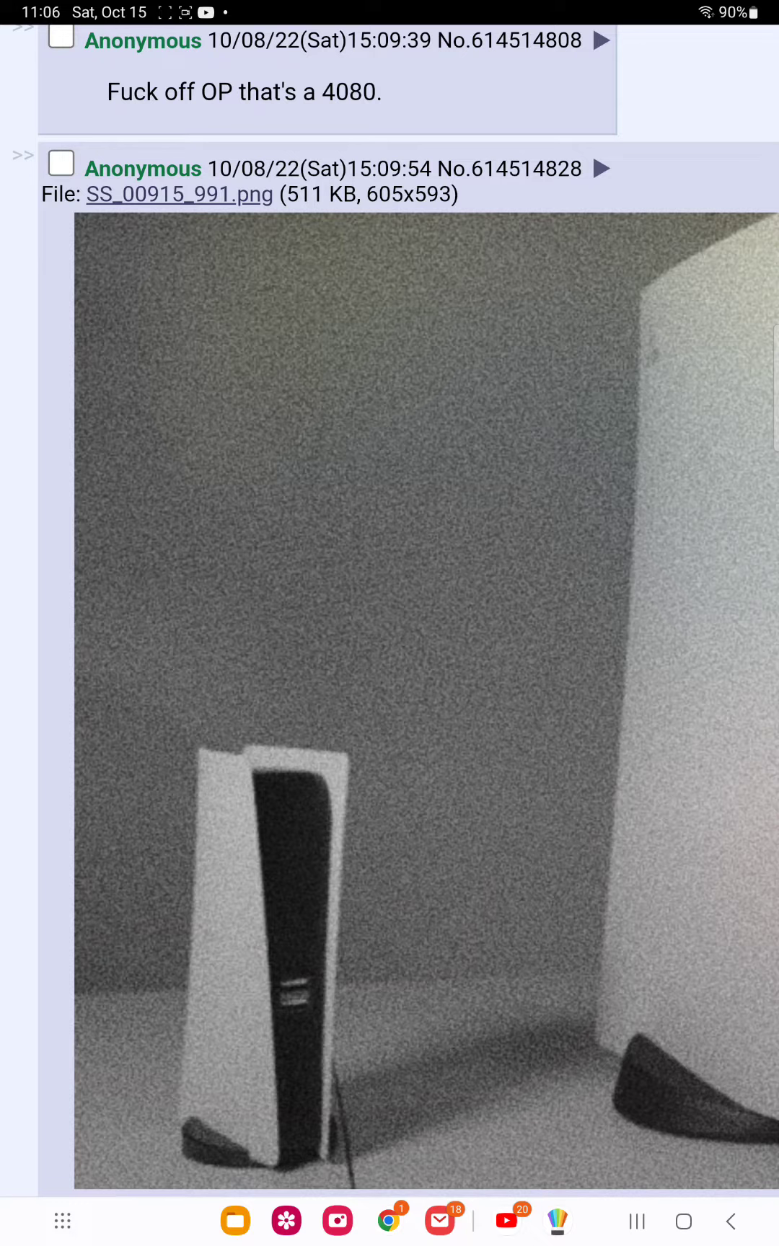
scroll(704, 323, up, 5)
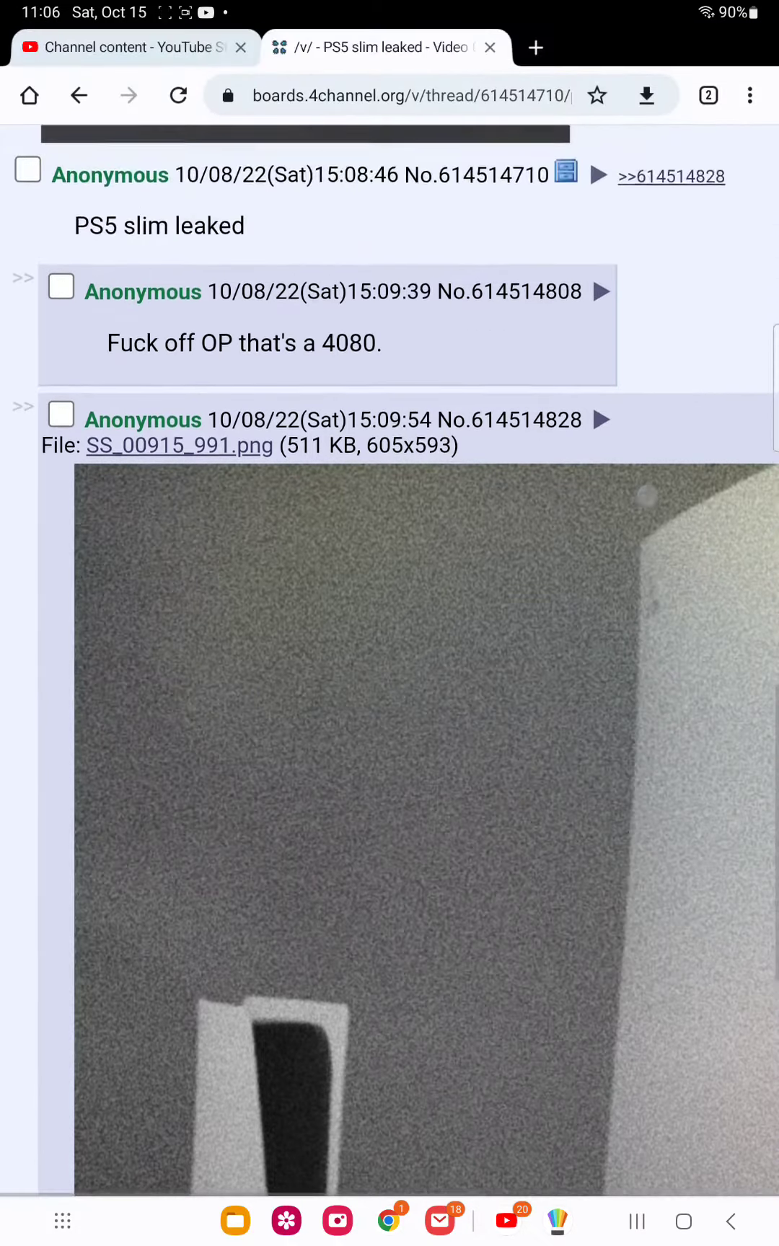
scroll(637, 518, up, 2)
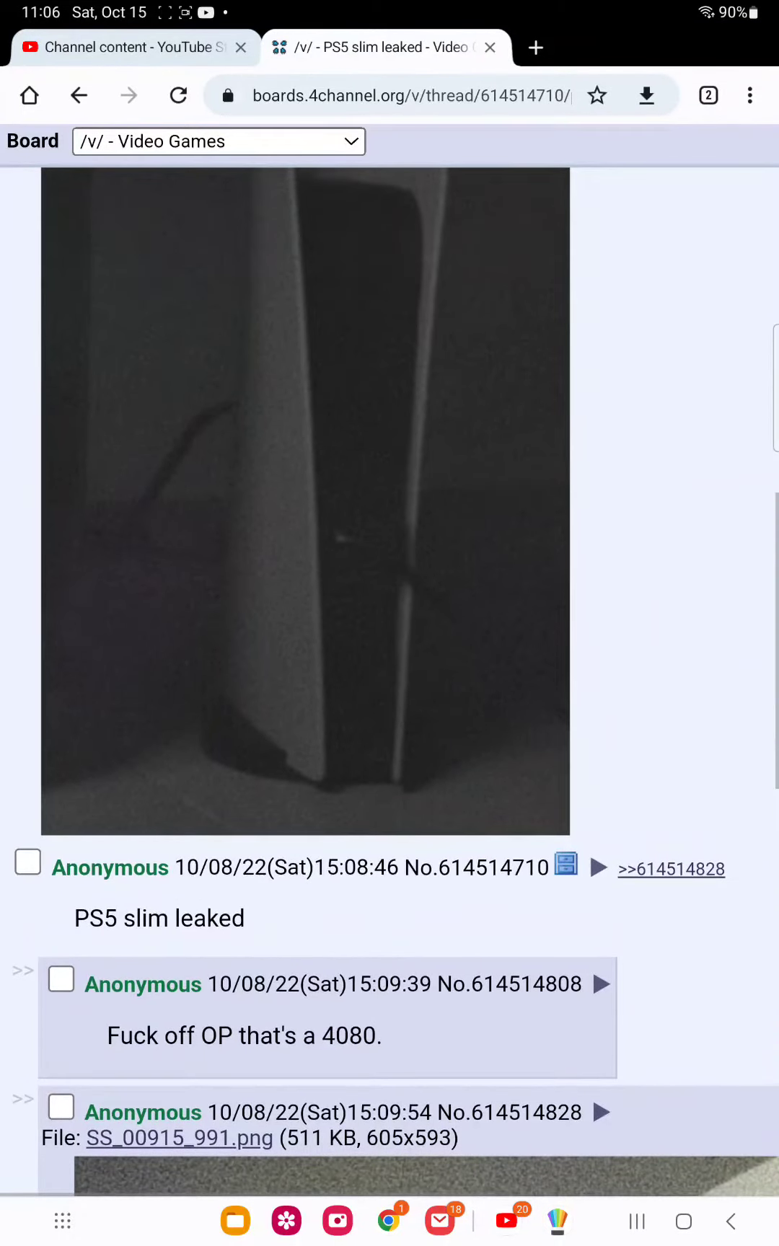
scroll(626, 458, down, 5)
scroll(662, 361, down, 6)
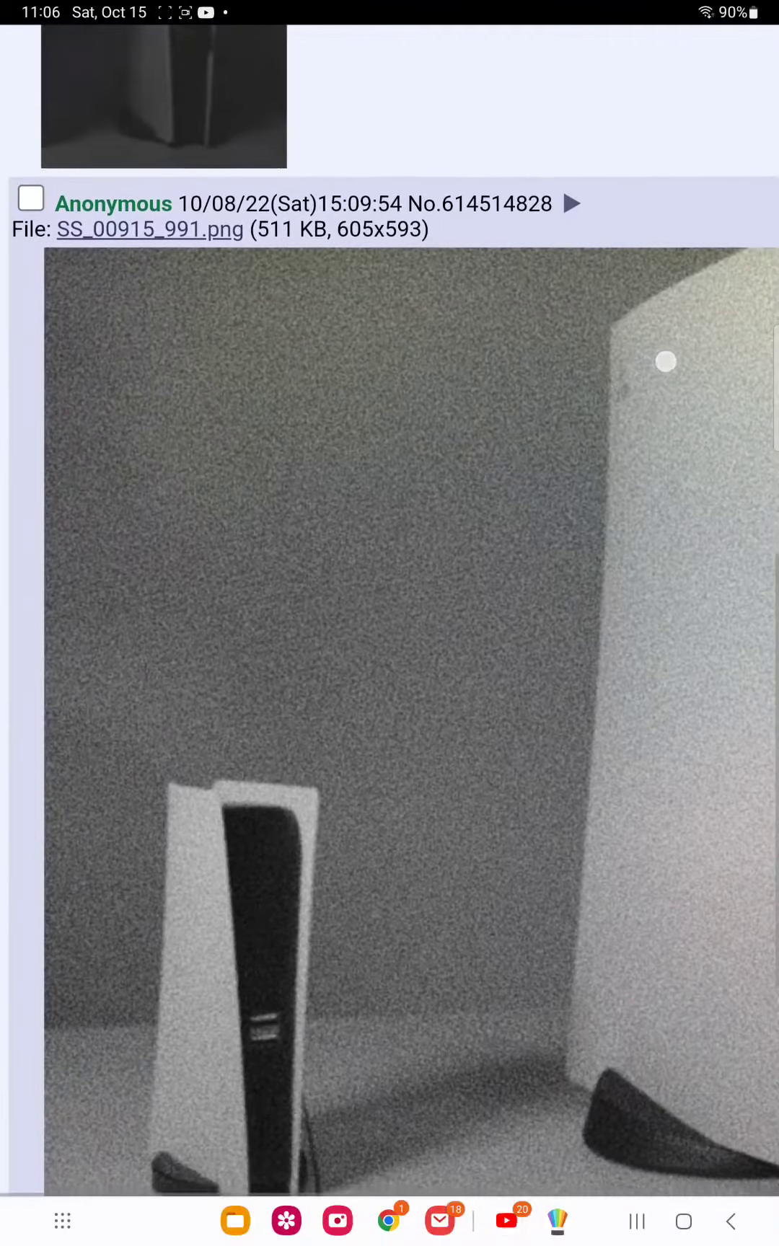
scroll(634, 463, up, 1)
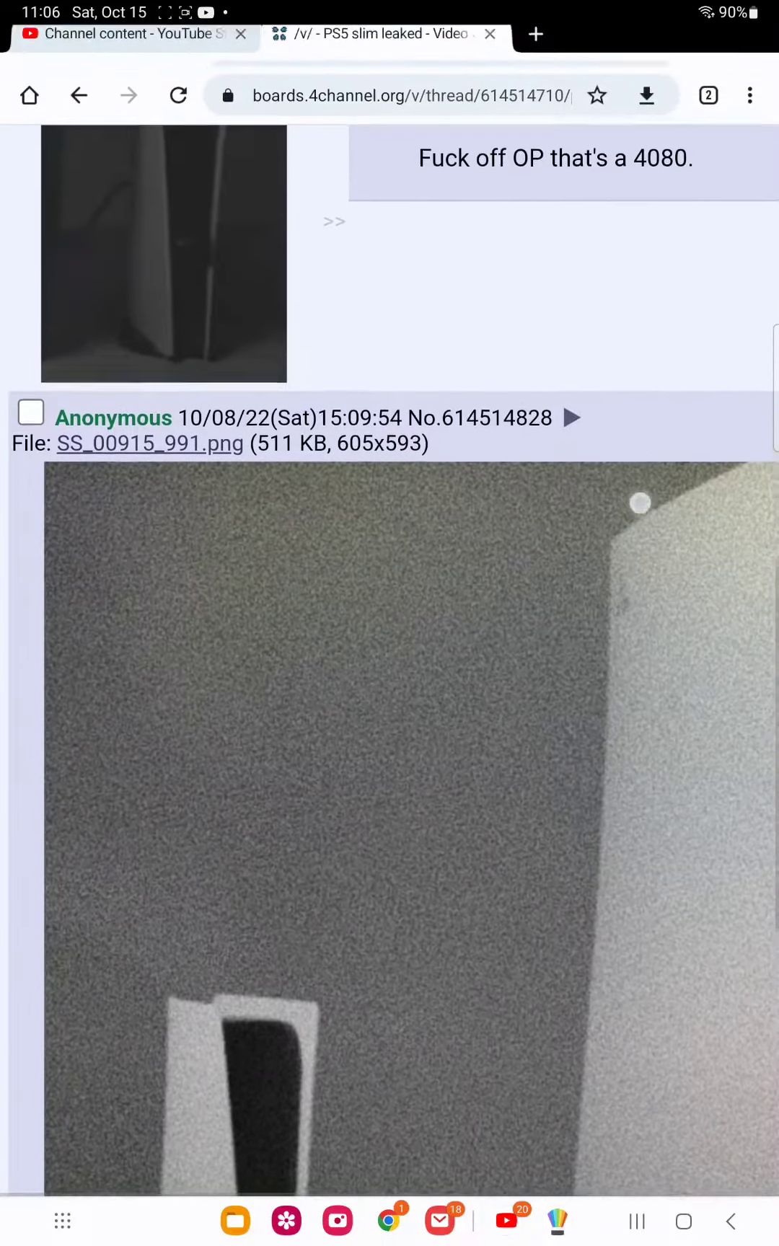
scroll(640, 489, down, 1)
scroll(683, 348, down, 2)
scroll(649, 429, down, 1)
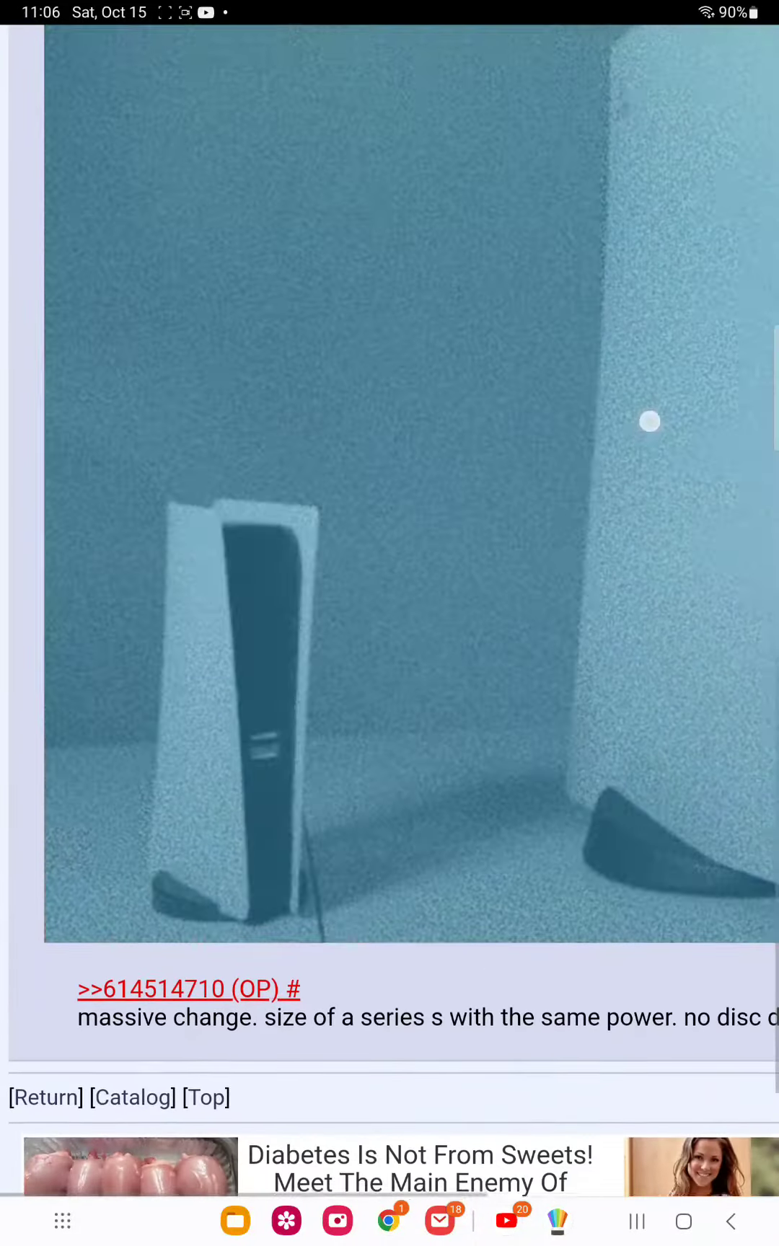